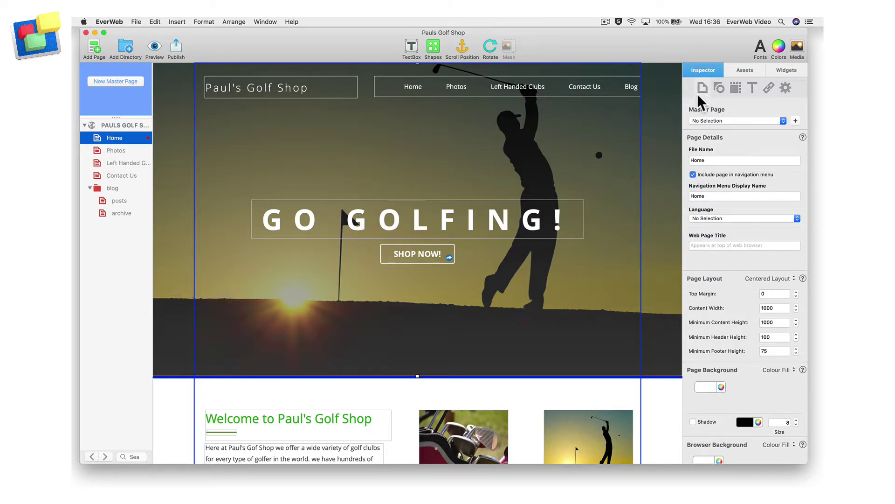
scroll(696, 316, "down", 5)
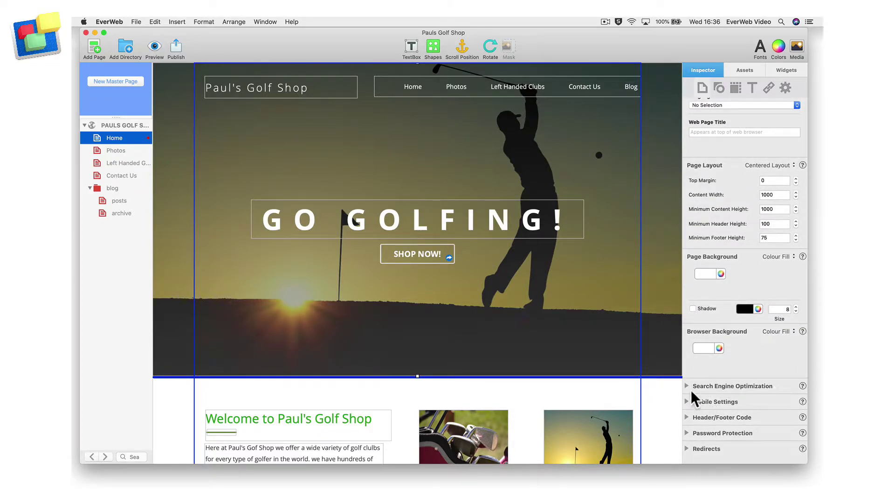
Step: Expand the Search Engine Optimization section in the Home page Inspector
left_click(686, 385)
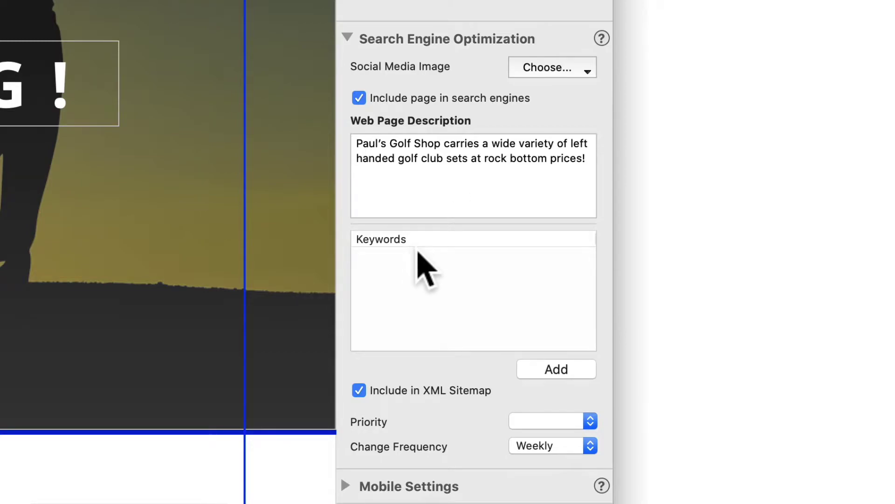
Step: Add two keyword entries: 'Left Handed Golf Clubs' and a misspelled 'Left Handed Puttters'
left_click(567, 369)
type("Left Ha")
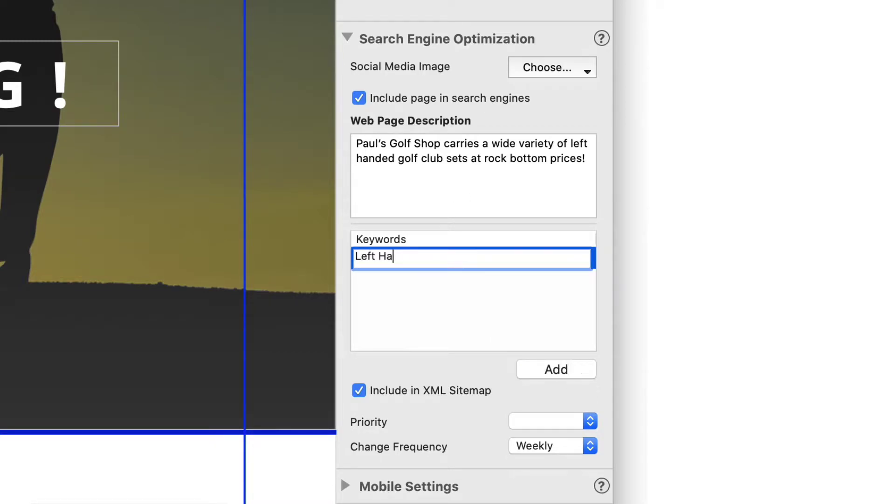
type("nded Golf Clubs")
key("Return")
left_click(560, 370)
type("L")
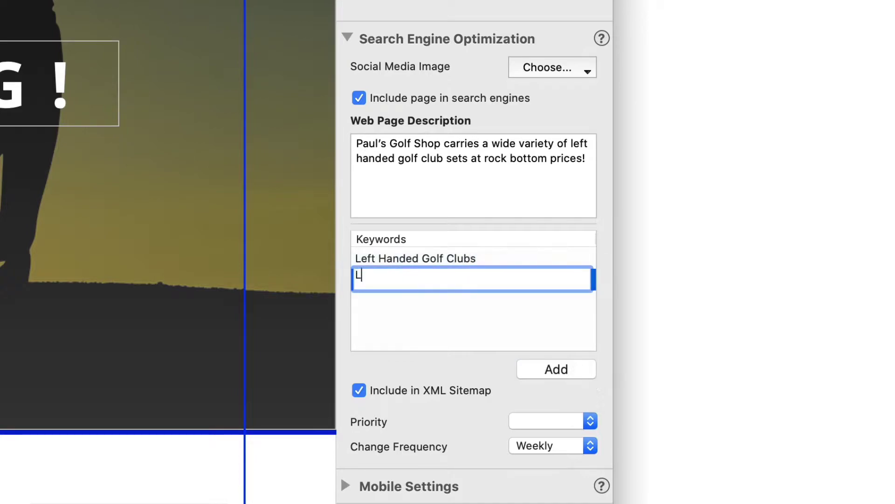
type("eft Handed Puttters")
key("Return")
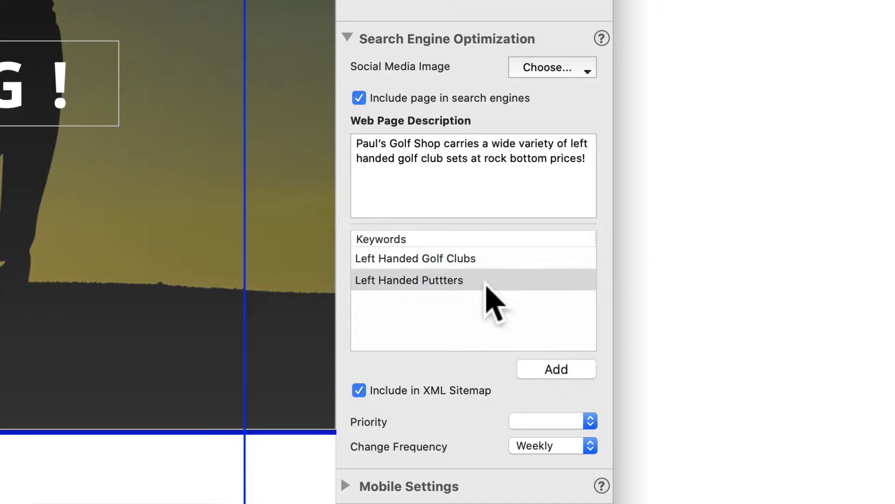
Step: Correct the keyword 'Left Handed Puttters' to 'Left Handed Putters'
double_click(482, 280)
key("Left")
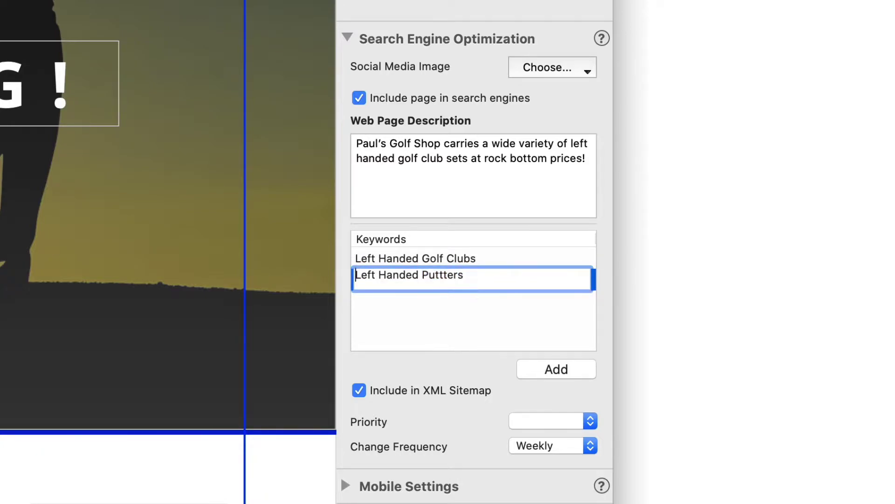
key("alt+Right")
key("Right")
key("Right")
key("Right")
key("BackSpace")
key("Return")
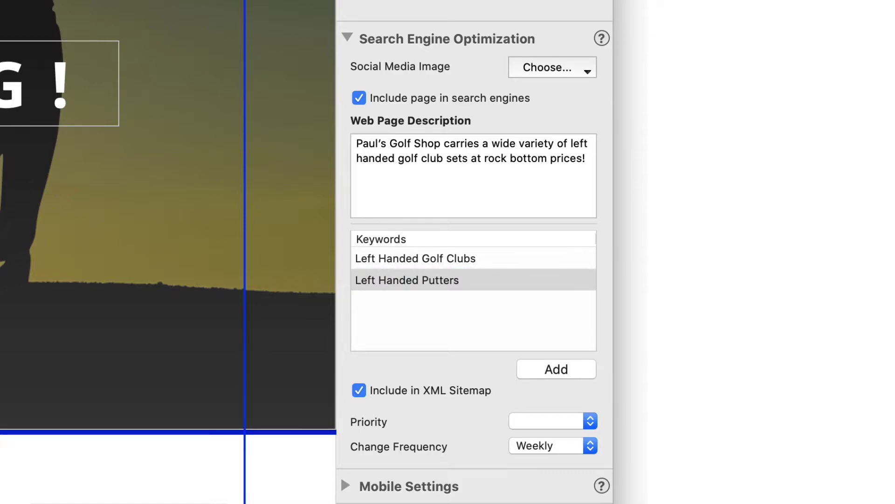
left_click(481, 282)
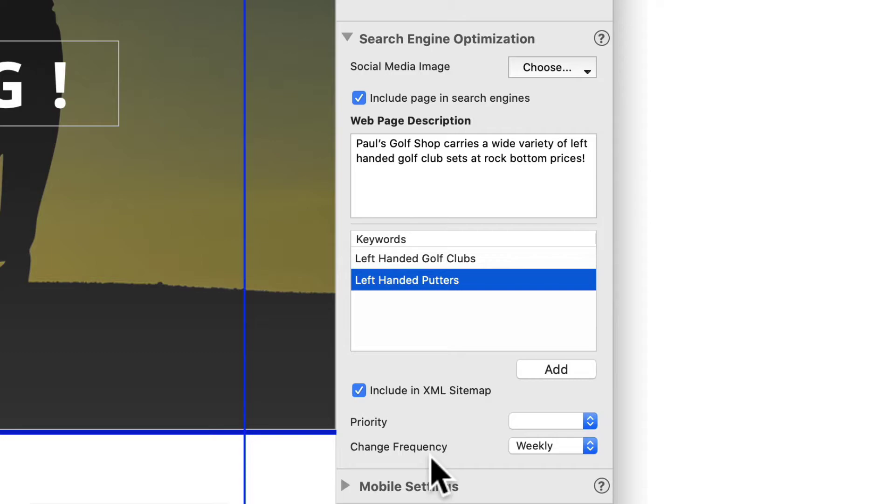
scroll(435, 470, "down", 4)
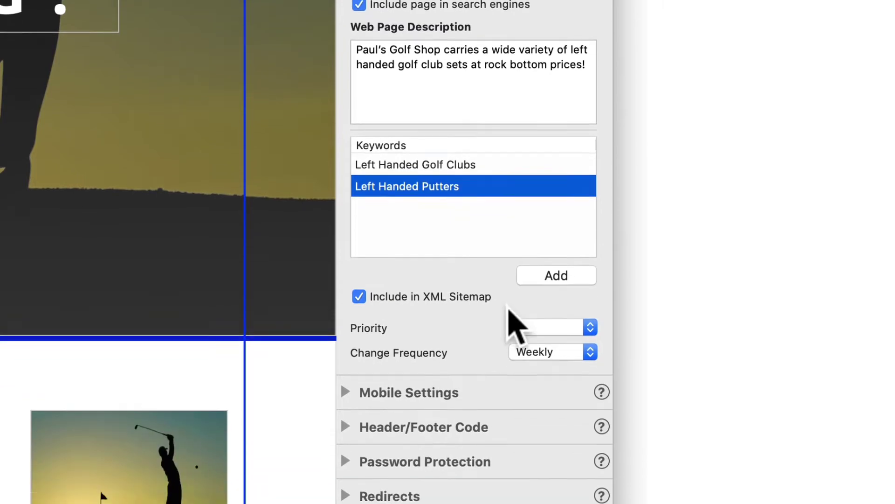
Step: Choose 1.0 (Very Important) from the Home page's sitemap Priority popup
left_click(589, 306)
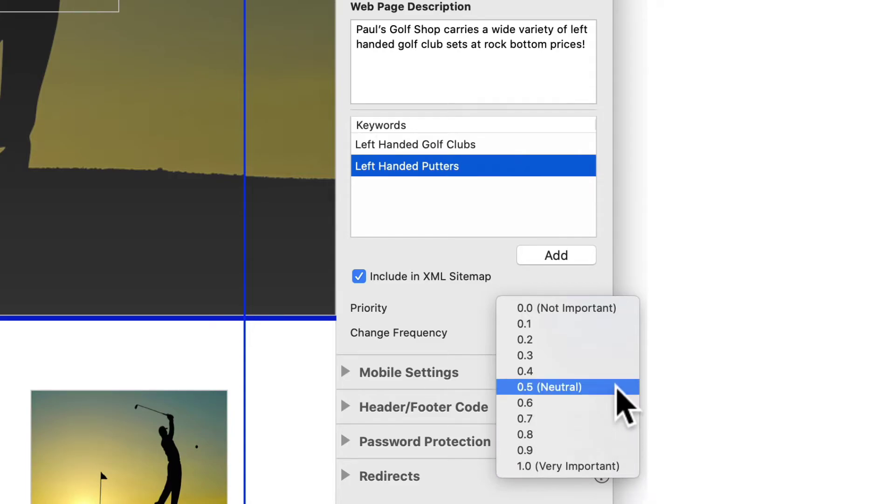
left_click(618, 387)
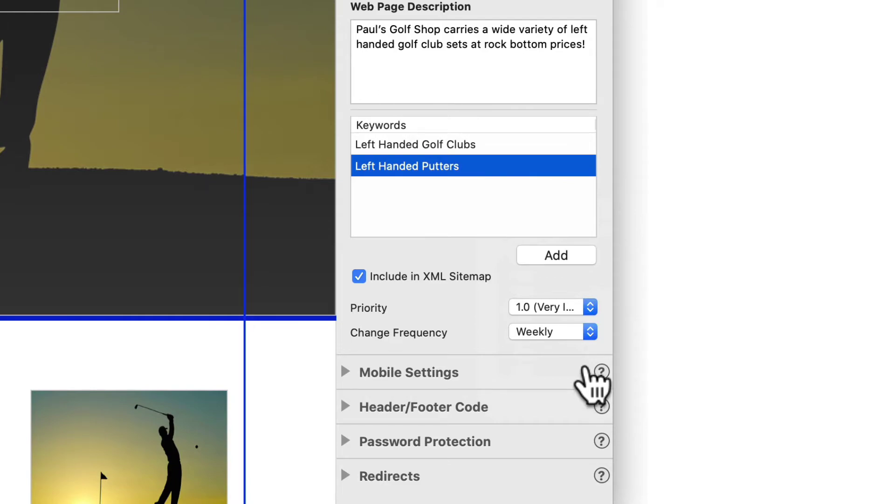
Step: Show the Change Frequency options for the Home page sitemap
left_click(590, 331)
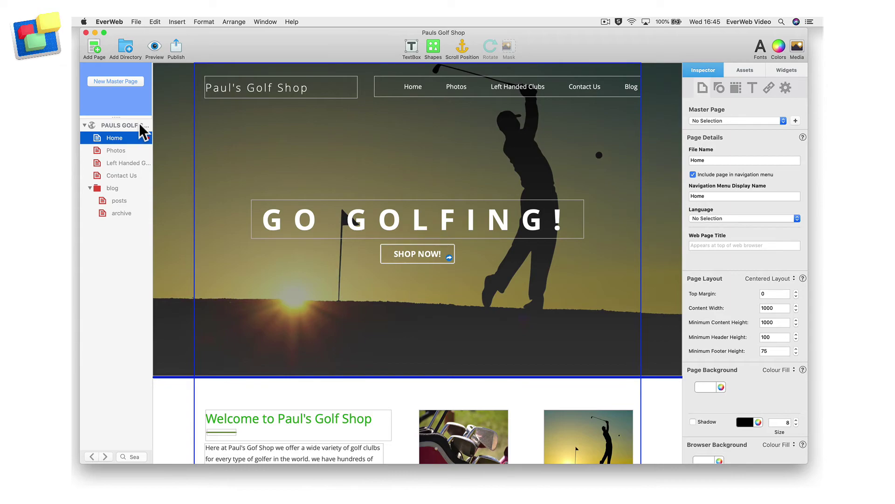
left_click(139, 125)
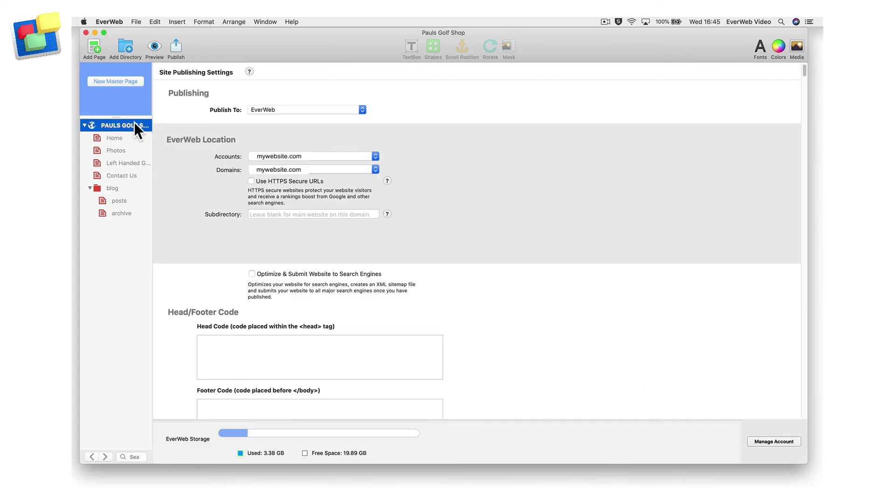